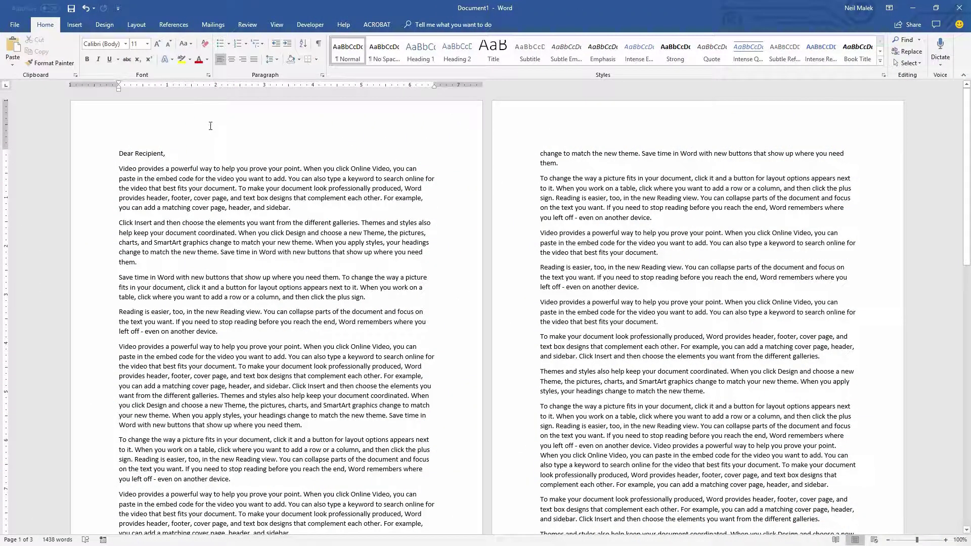
Step: Insert a continuous section break after 'Dear Recipient,' and remove the leftover blank line
{"action": "double_click", "coordinate": [169, 123]}
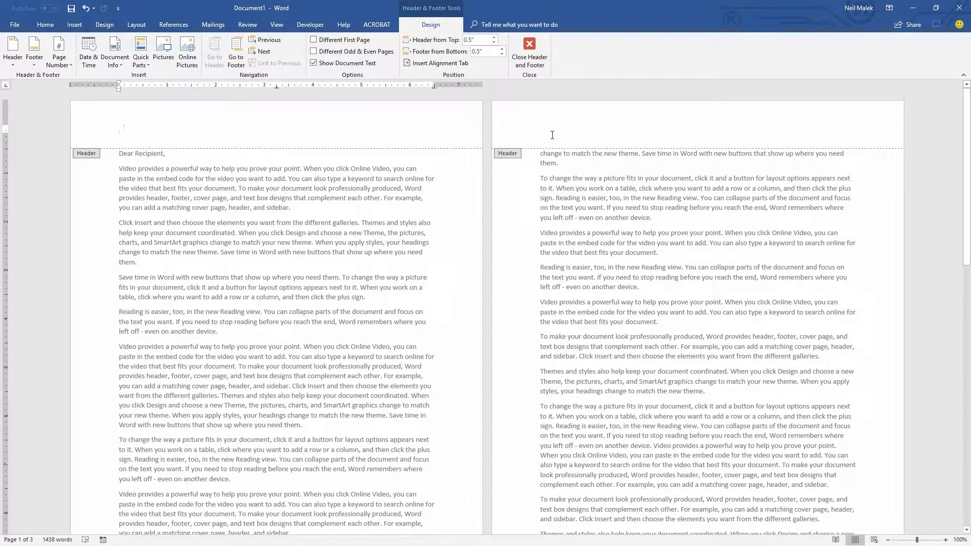
{"action": "double_click", "coordinate": [173, 154]}
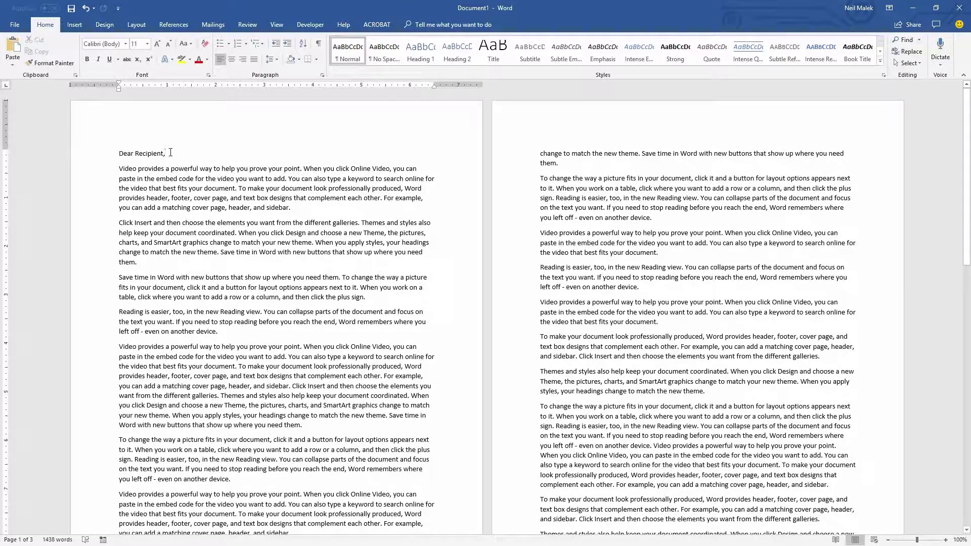
{"action": "left_click", "coordinate": [136, 24]}
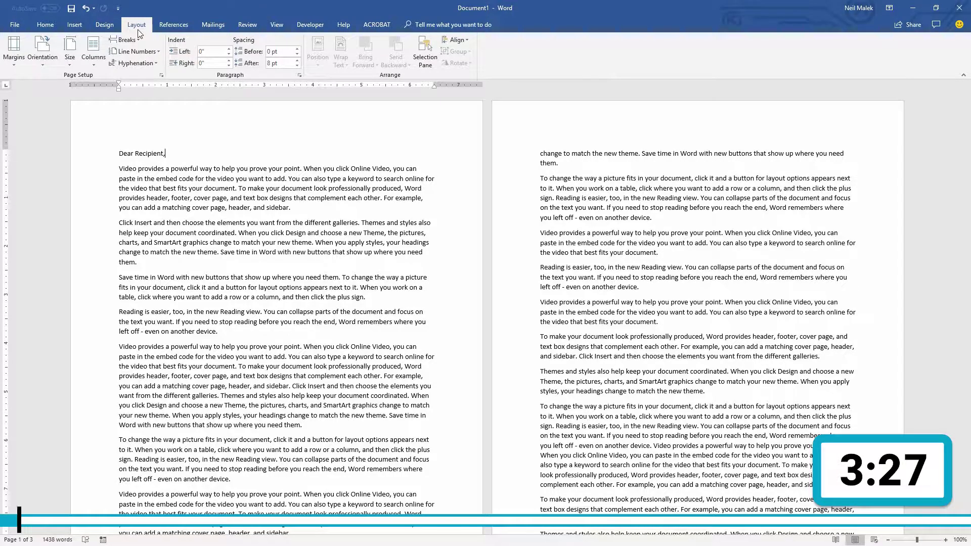
{"action": "left_click", "coordinate": [136, 39]}
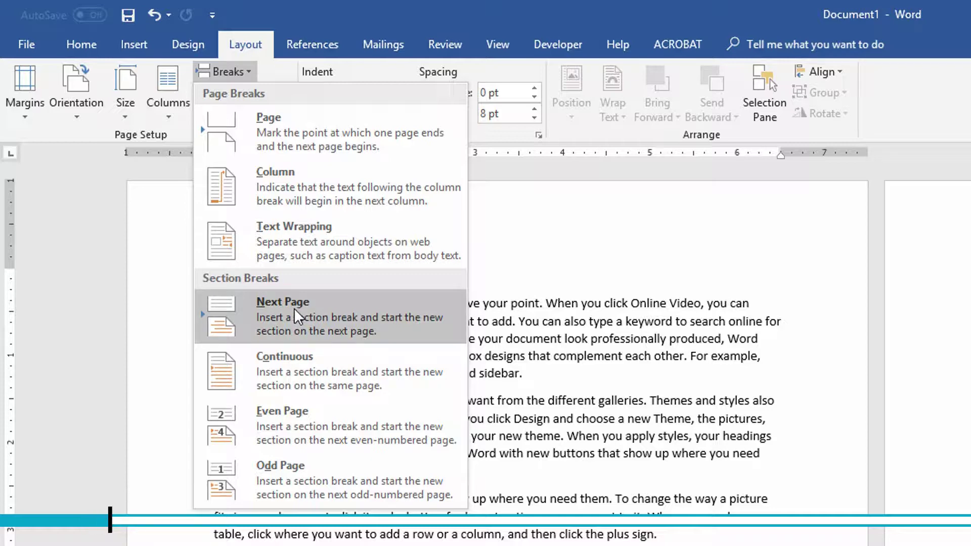
{"action": "left_click", "coordinate": [312, 369]}
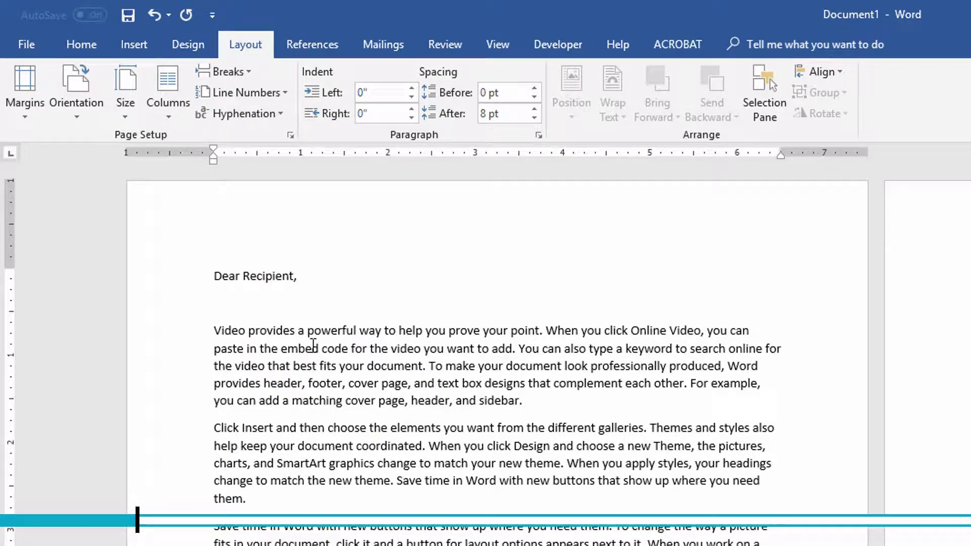
{"action": "key", "text": "BackSpace"}
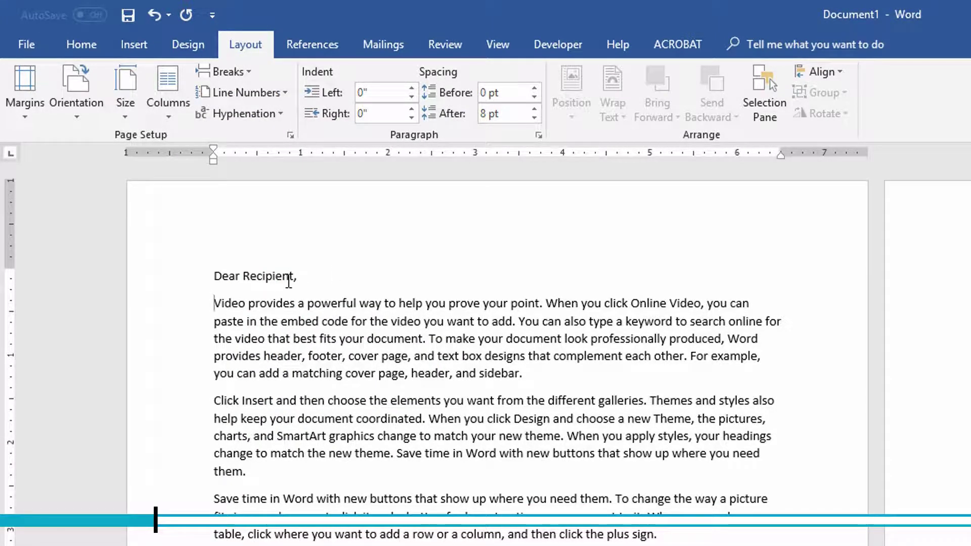
Step: Turn on formatting marks and open the empty Section 1 and Section 2 headers for editing
{"action": "left_click", "coordinate": [80, 46]}
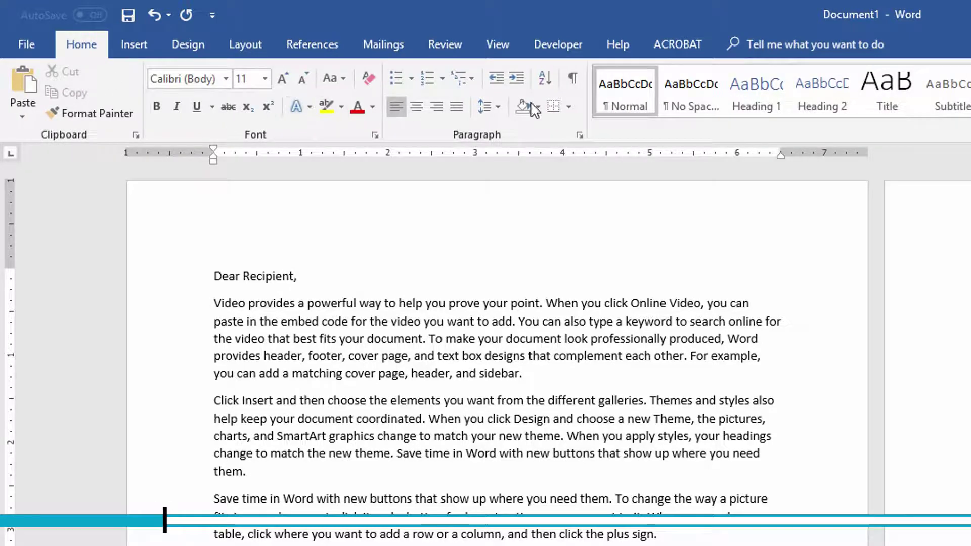
{"action": "left_click", "coordinate": [570, 84]}
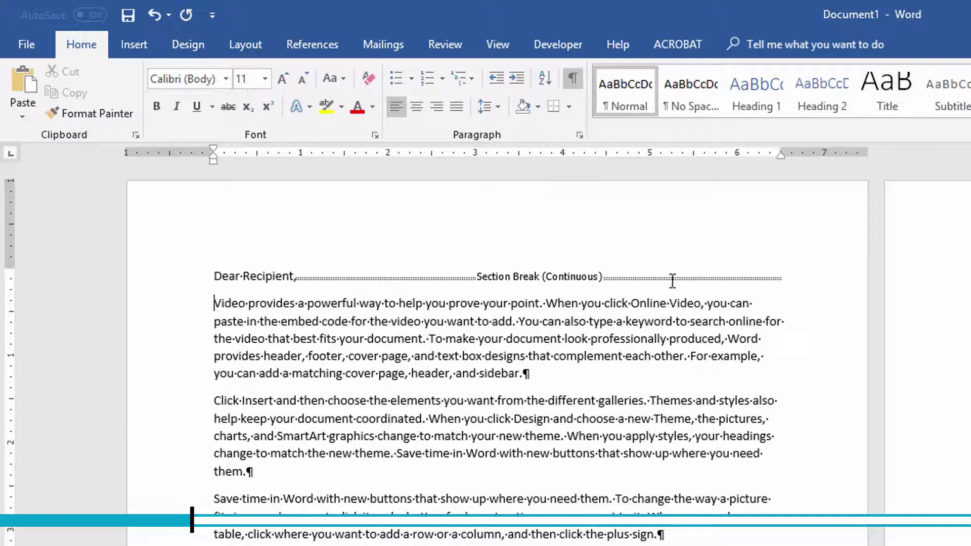
{"action": "double_click", "coordinate": [332, 221]}
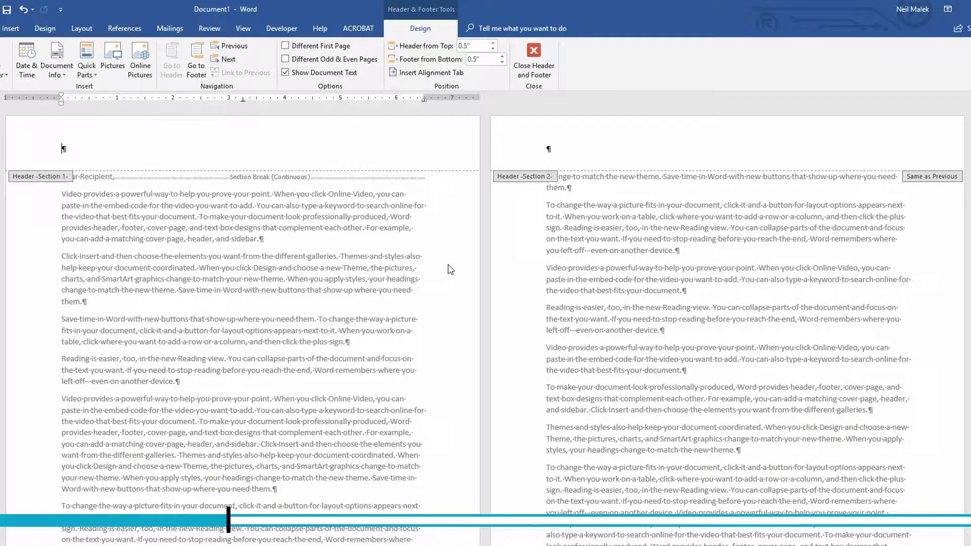
{"action": "scroll", "coordinate": [451, 270], "scroll_direction": "down", "scroll_amount": 6}
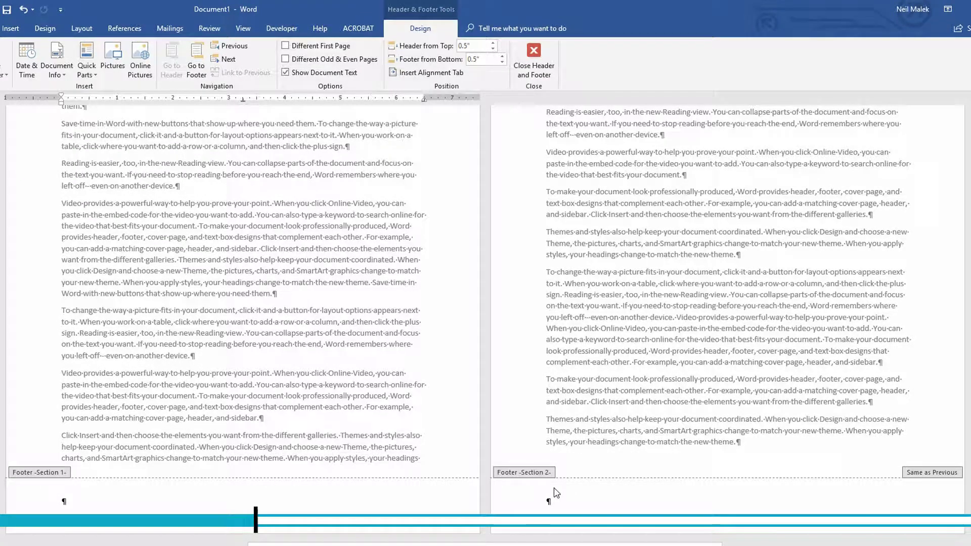
{"action": "scroll", "coordinate": [557, 493], "scroll_direction": "down", "scroll_amount": 10}
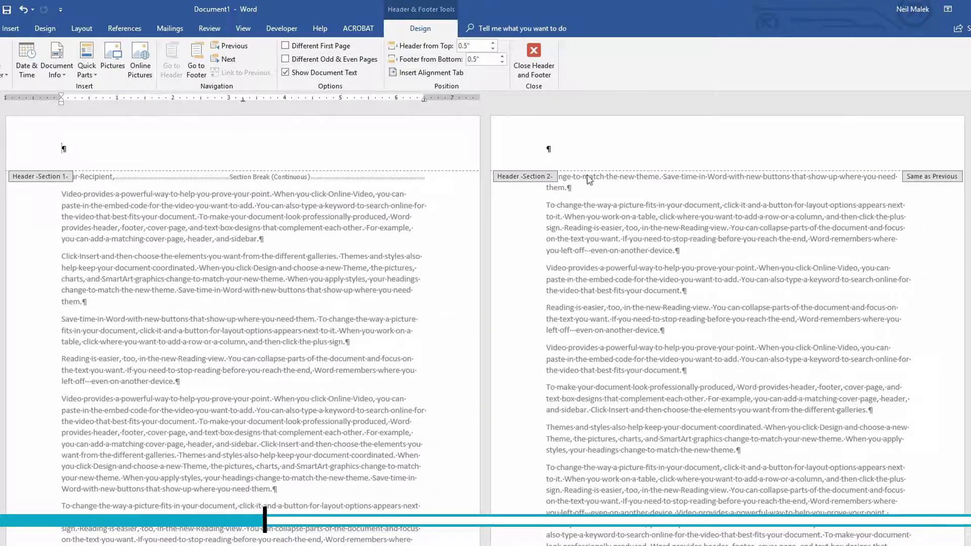
Step: Turn off Link to Previous for the Section 2 header
{"action": "left_click", "coordinate": [584, 149]}
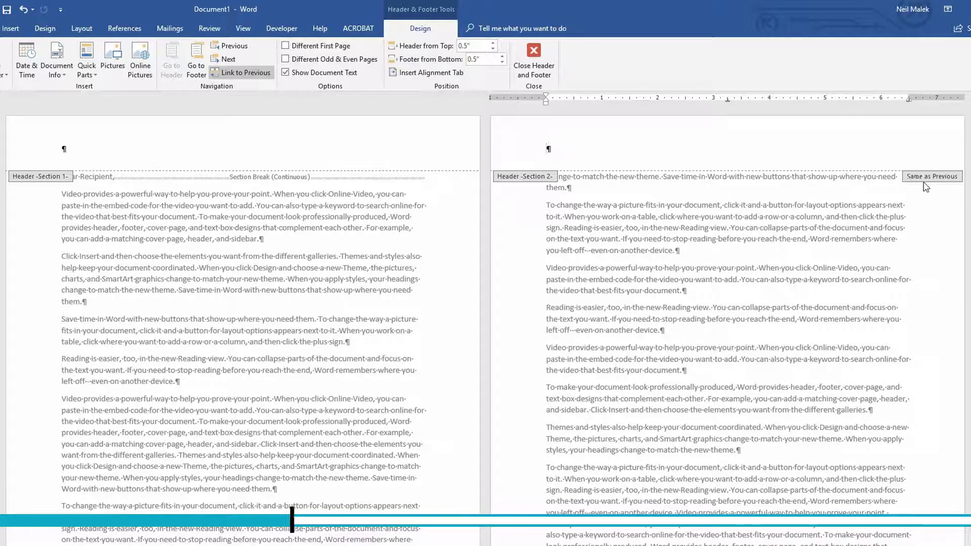
{"action": "left_click", "coordinate": [248, 74]}
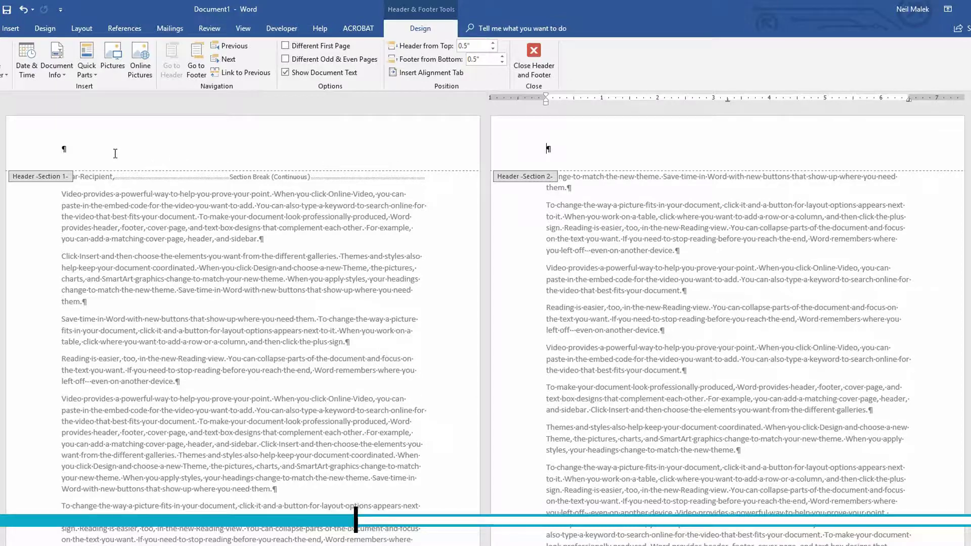
Step: Raise the Section 1 header's Header from Top distance to 2"
{"action": "left_click", "coordinate": [152, 149]}
{"action": "left_click", "coordinate": [492, 44]}
{"action": "left_click", "coordinate": [492, 44]}
{"action": "left_click", "coordinate": [494, 44]}
{"action": "triple_click", "coordinate": [494, 44]}
{"action": "double_click", "coordinate": [493, 44]}
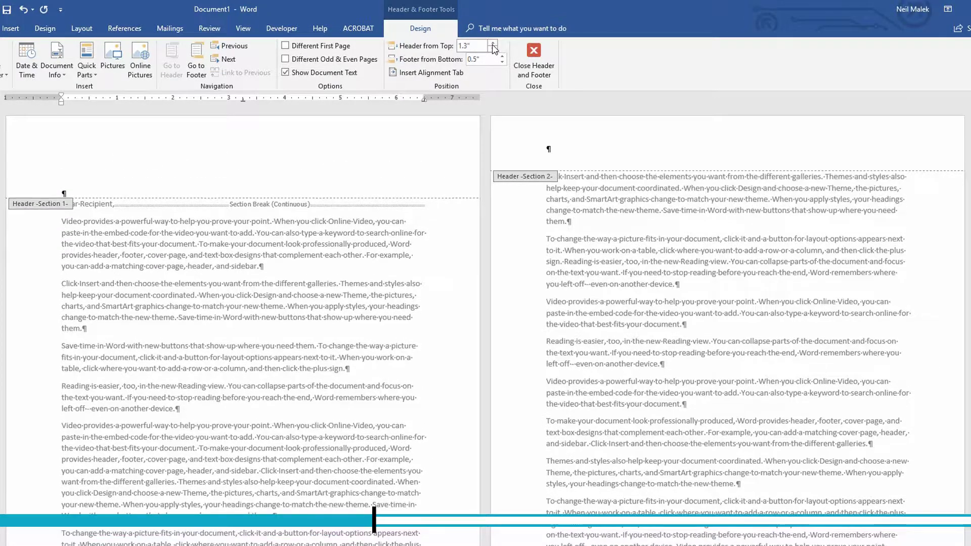
{"action": "double_click", "coordinate": [493, 44]}
{"action": "double_click", "coordinate": [493, 44]}
{"action": "left_click", "coordinate": [494, 44]}
{"action": "left_click", "coordinate": [494, 44]}
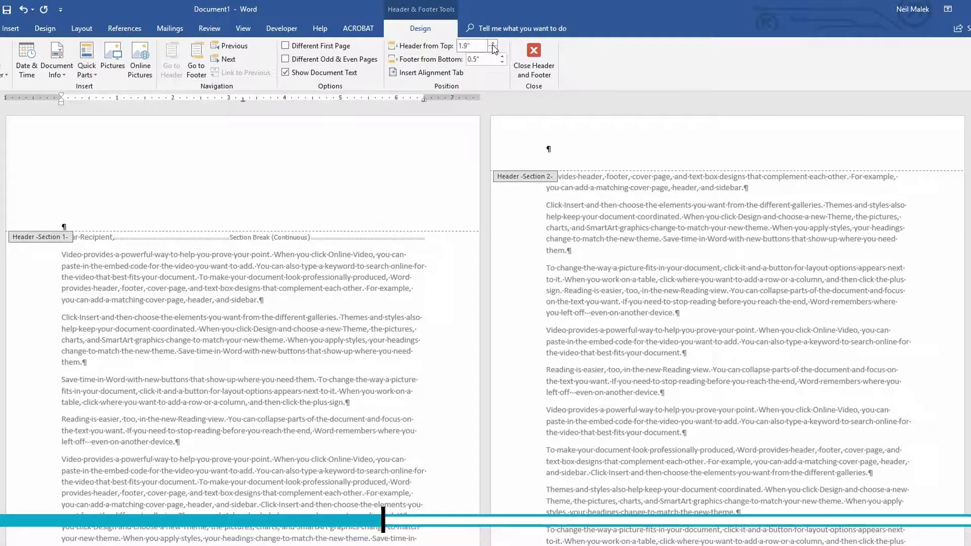
{"action": "left_click", "coordinate": [493, 44]}
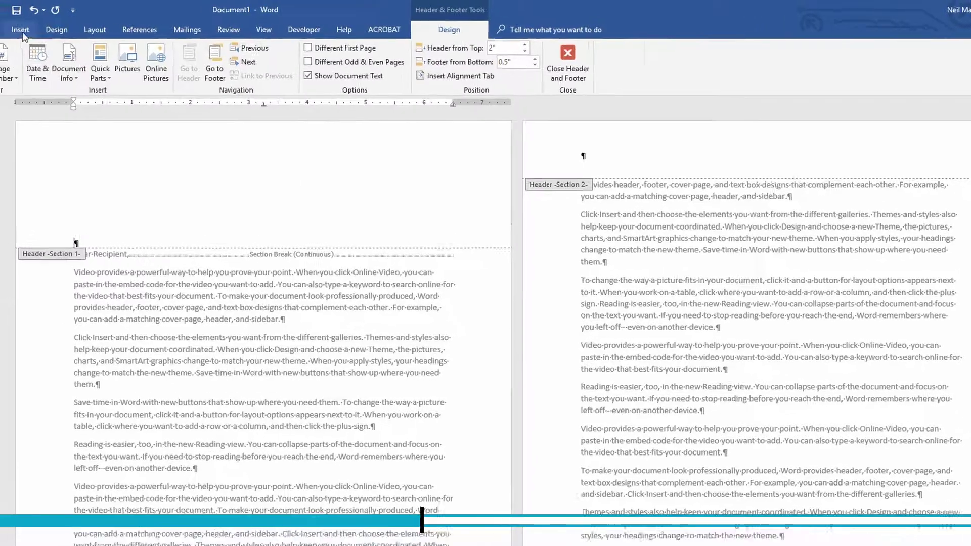
Step: Insert the EO-Letterhead picture behind text, moved to the page top and stretched across its width
{"action": "left_click", "coordinate": [13, 30]}
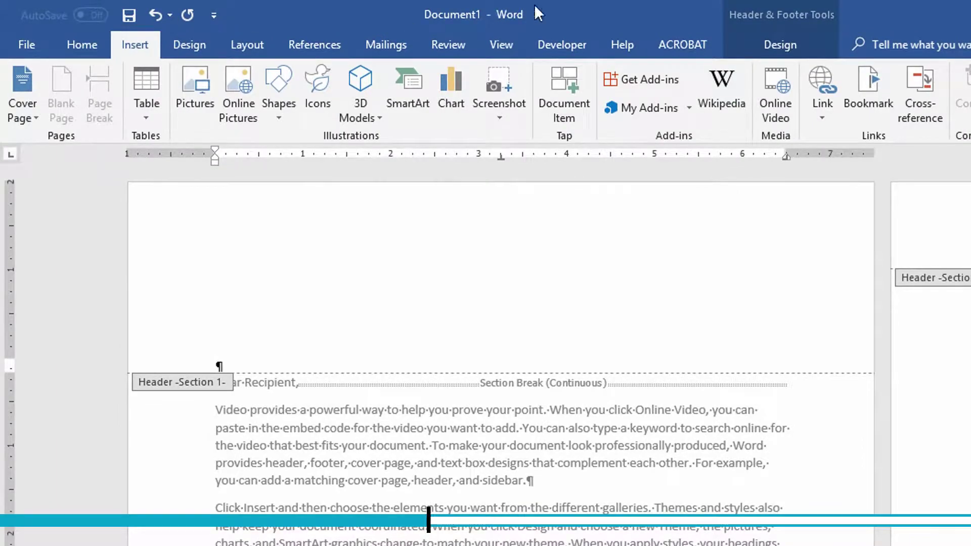
{"action": "left_click", "coordinate": [202, 96]}
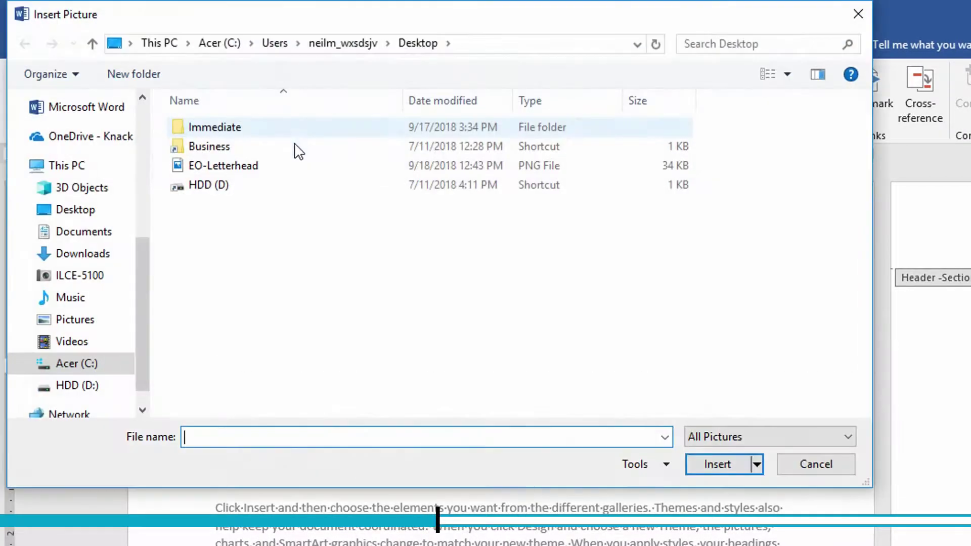
{"action": "double_click", "coordinate": [234, 167]}
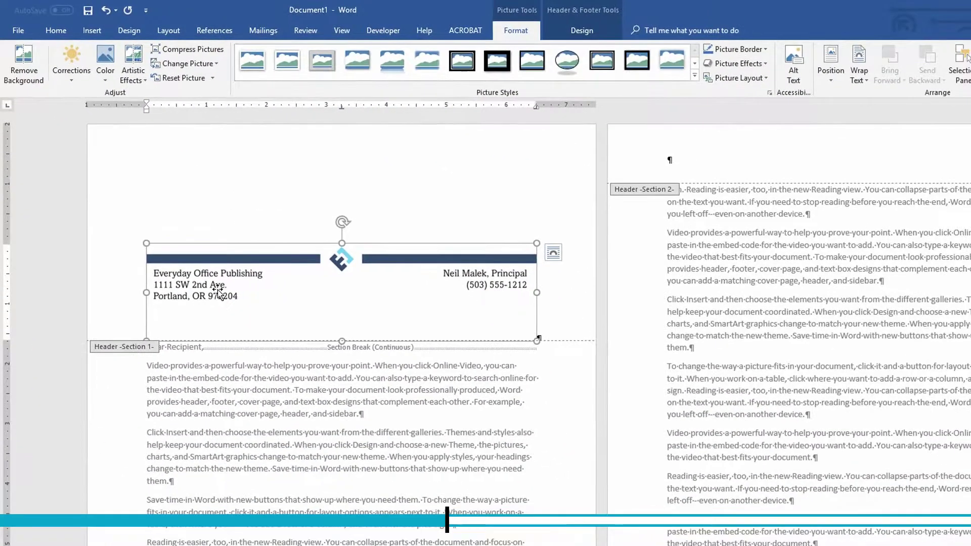
{"action": "left_click", "coordinate": [856, 74]}
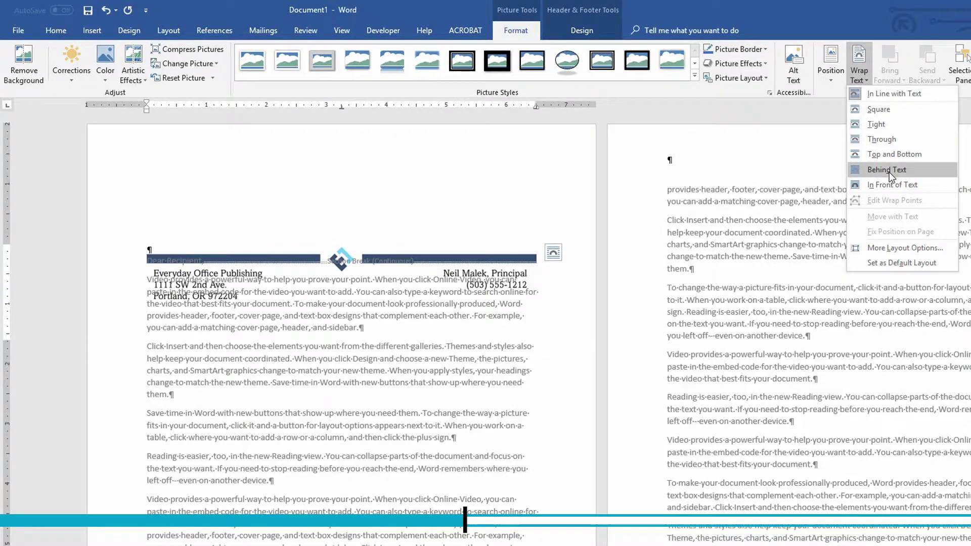
{"action": "left_click", "coordinate": [890, 171]}
{"action": "left_click_drag", "start_coordinate": [398, 245], "coordinate": [340, 130]}
{"action": "left_click_drag", "start_coordinate": [477, 221], "coordinate": [596, 251]}
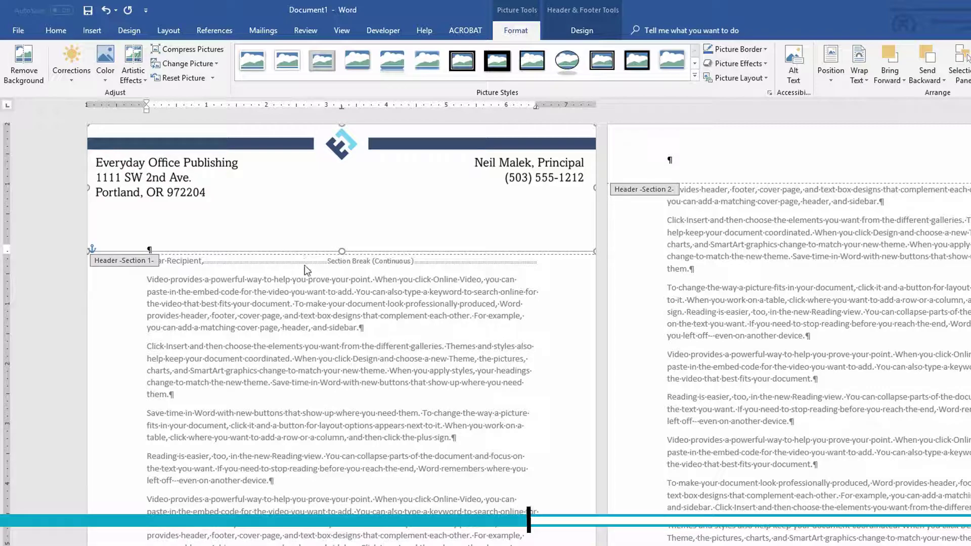
Step: Type 'From the Office of' plus the sender's name in the Section 2 header, ending with a plain page number
{"action": "left_click", "coordinate": [724, 160]}
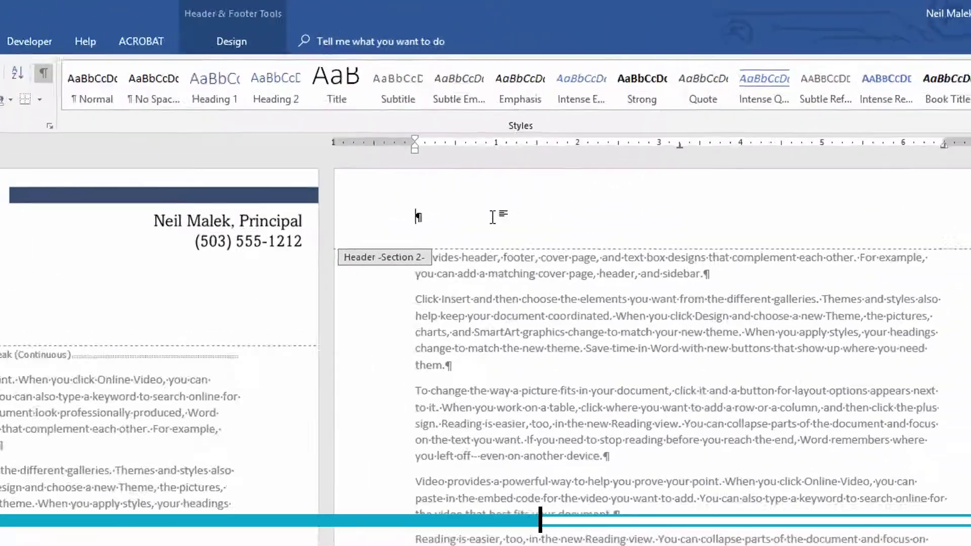
{"action": "type", "text": "From the "}
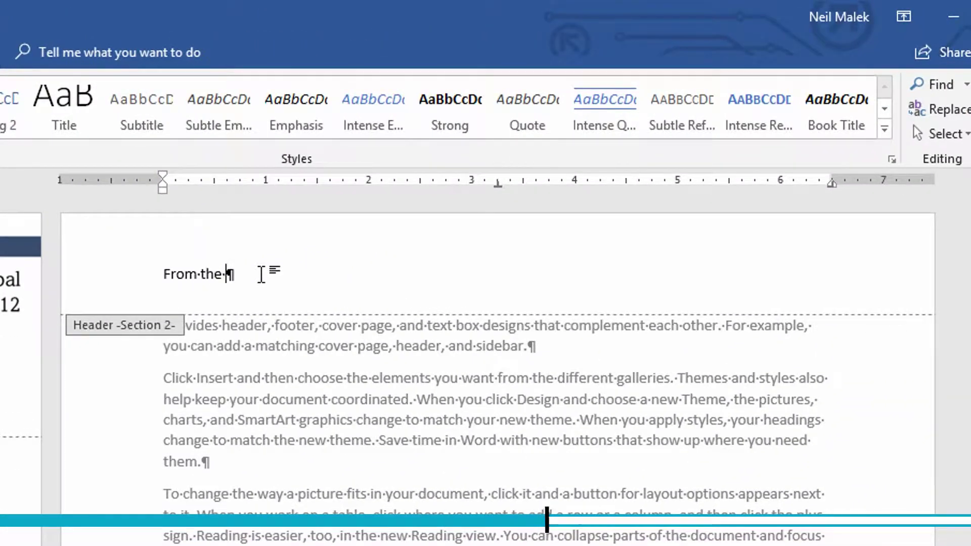
{"action": "type", "text": "Office of Ne"}
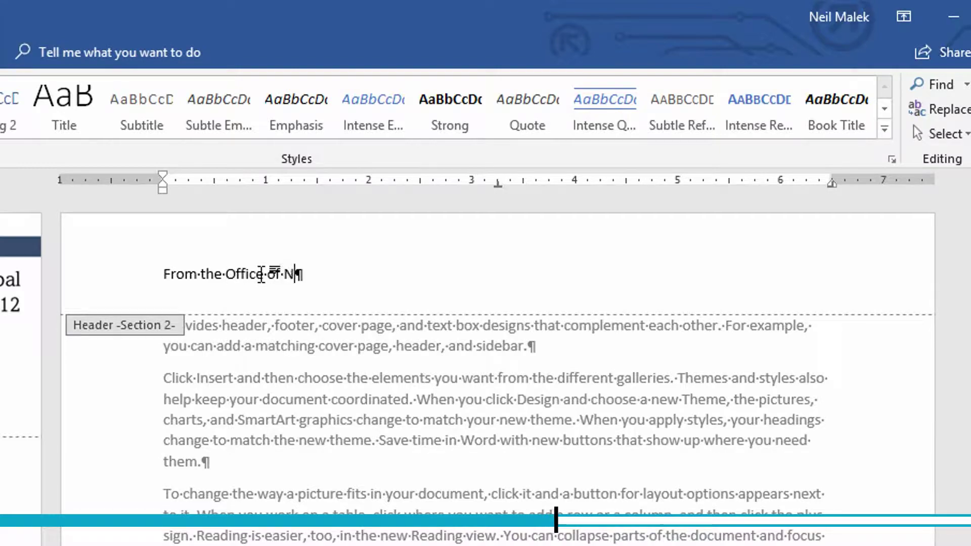
{"action": "type", "text": "il"}
{"action": "key", "text": "Return"}
{"action": "key", "text": "Tab"}
{"action": "key", "text": "Tab"}
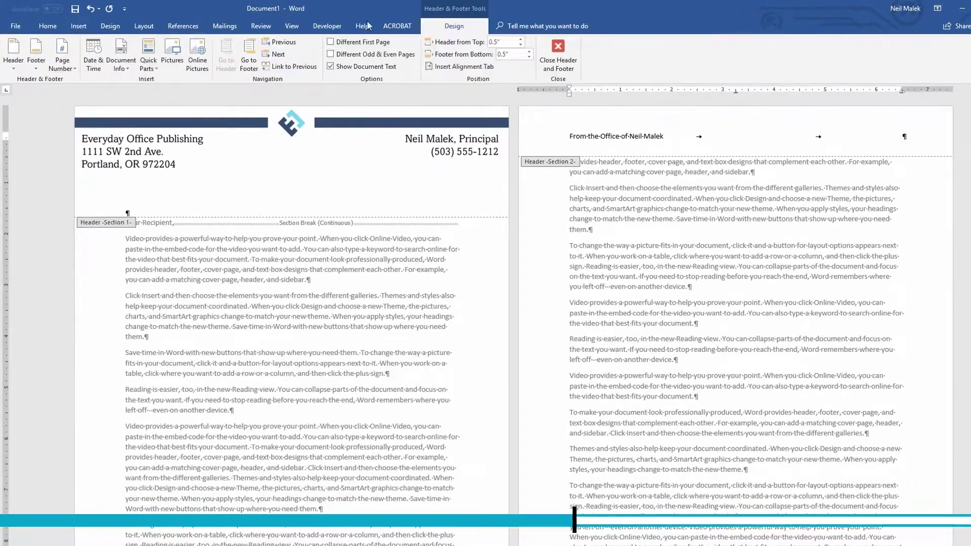
{"action": "left_click", "coordinate": [63, 62]}
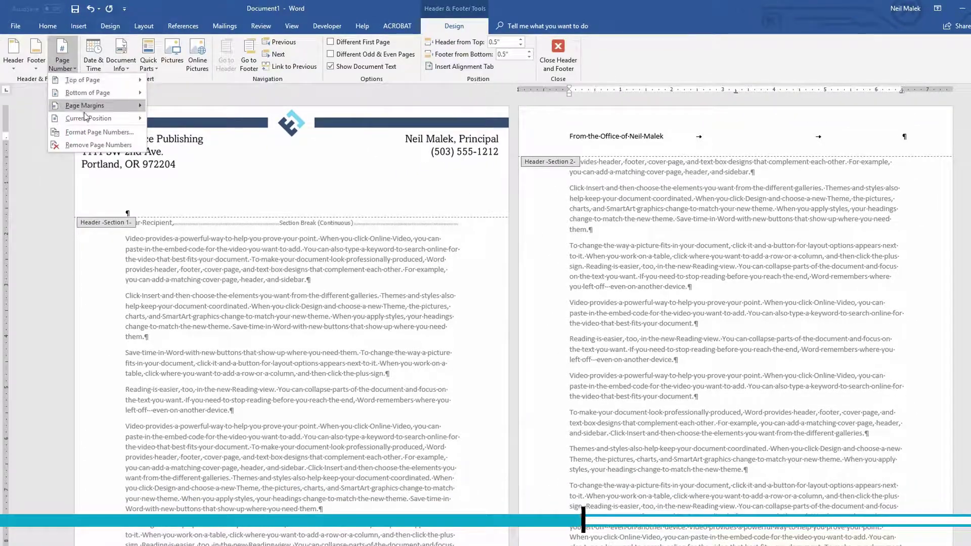
{"action": "mouse_move", "coordinate": [88, 119]}
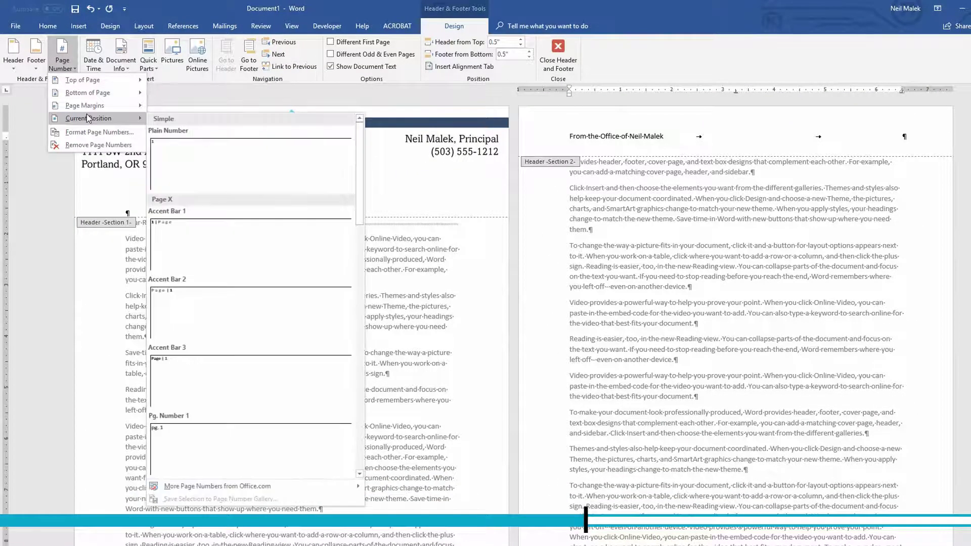
{"action": "left_click", "coordinate": [222, 154]}
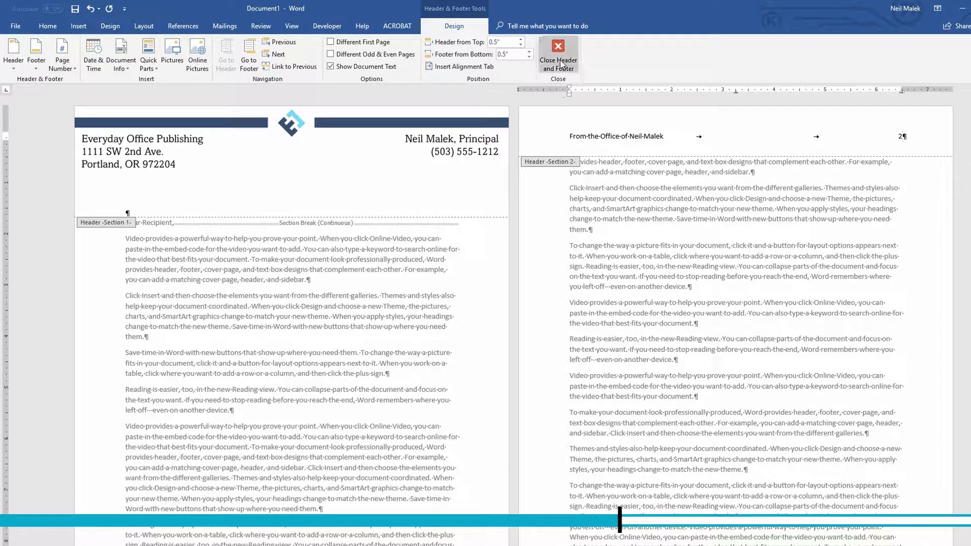
Step: Close header and footer editing to return to the letter body
{"action": "scroll", "coordinate": [533, 378], "scroll_direction": "down", "scroll_amount": 6}
{"action": "scroll", "coordinate": [531, 379], "scroll_direction": "down", "scroll_amount": 3}
{"action": "scroll", "coordinate": [504, 374], "scroll_direction": "up", "scroll_amount": 10}
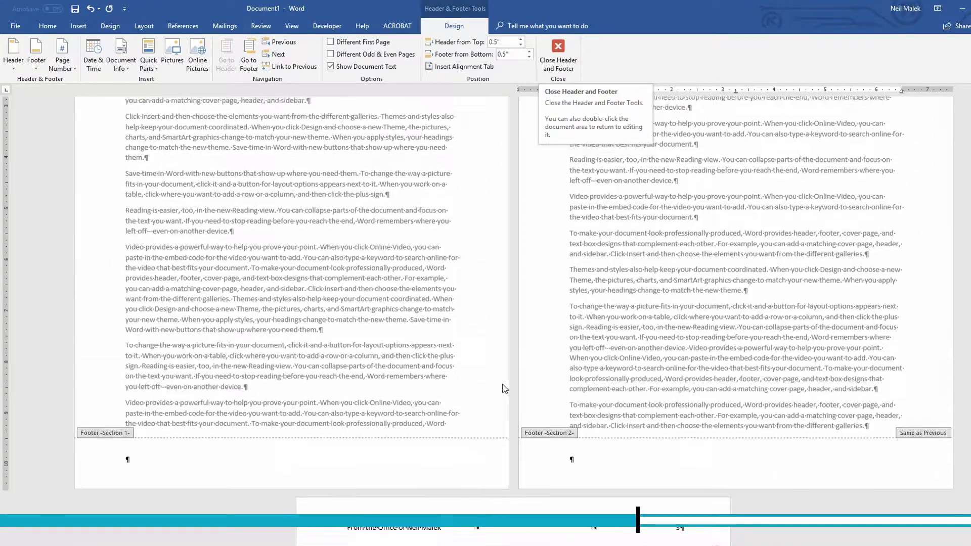
{"action": "left_click", "coordinate": [558, 56]}
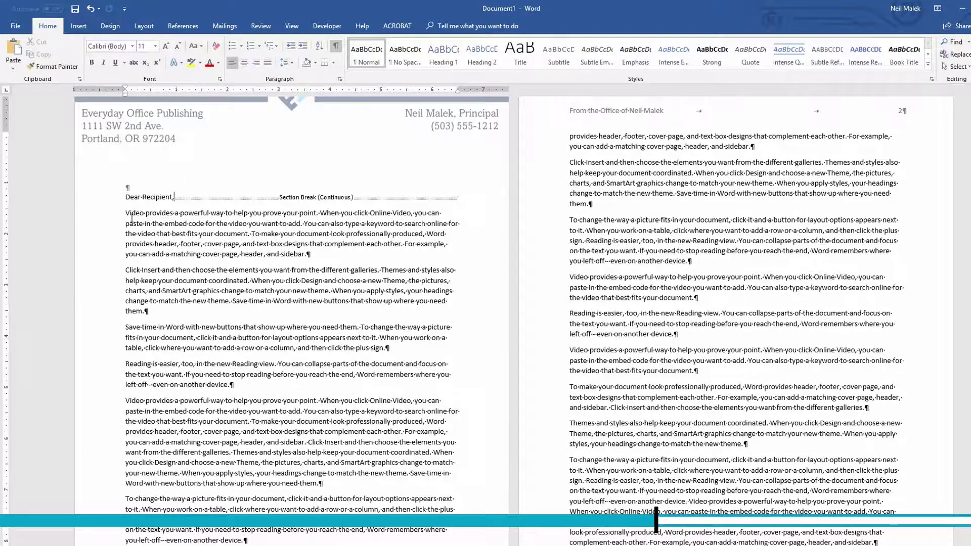
Step: Delete the sample body text and add a placeholder line above 'Regards,'
{"action": "left_click_drag", "start_coordinate": [127, 214], "coordinate": [517, 378]}
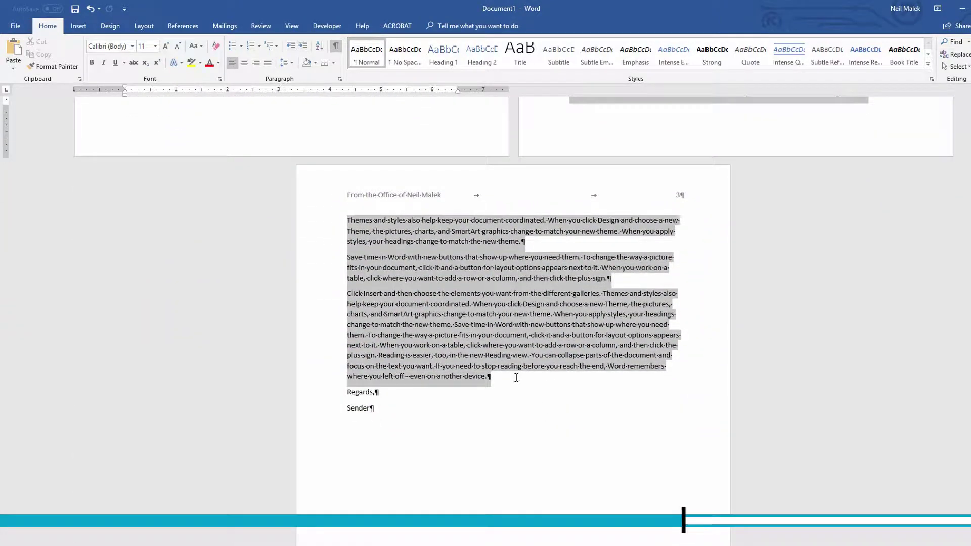
{"action": "scroll", "coordinate": [546, 354], "scroll_direction": "up", "scroll_amount": 2}
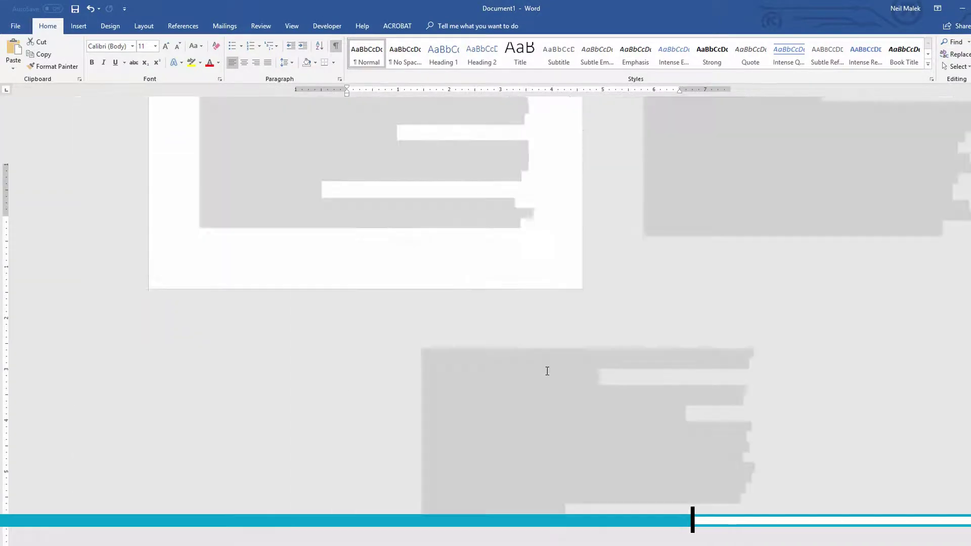
{"action": "key", "text": "Delete"}
{"action": "scroll", "coordinate": [494, 308], "scroll_direction": "up", "scroll_amount": 2}
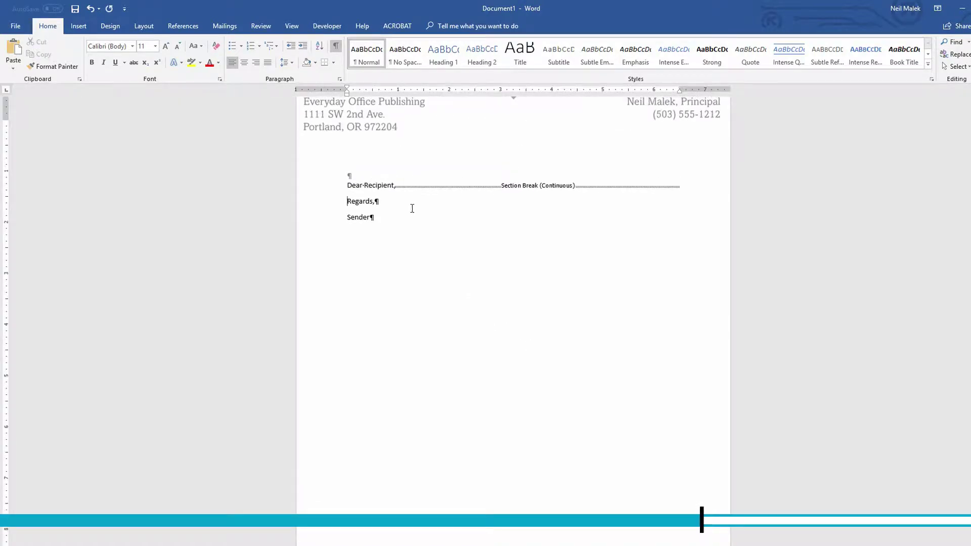
{"action": "key", "text": "Return"}
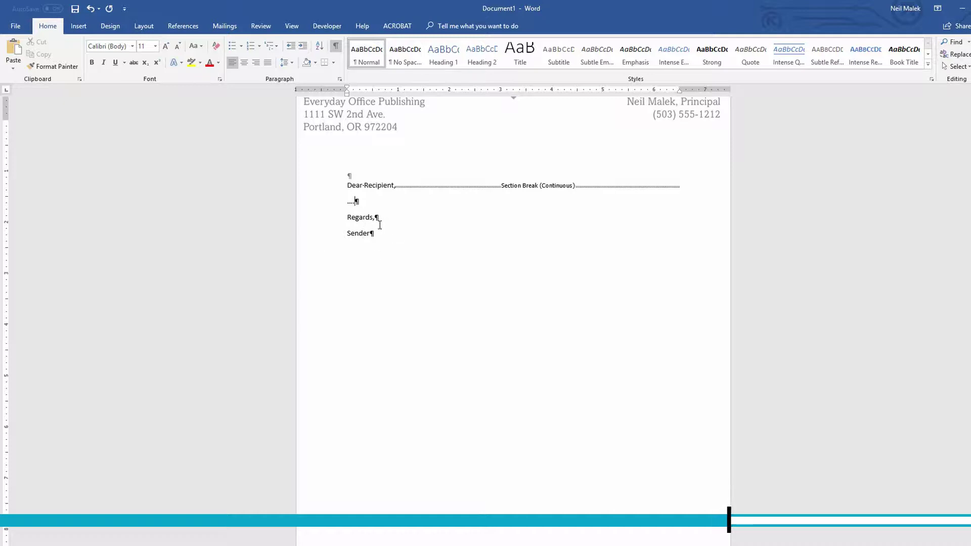
{"action": "scroll", "coordinate": [401, 210], "scroll_direction": "up", "scroll_amount": 2}
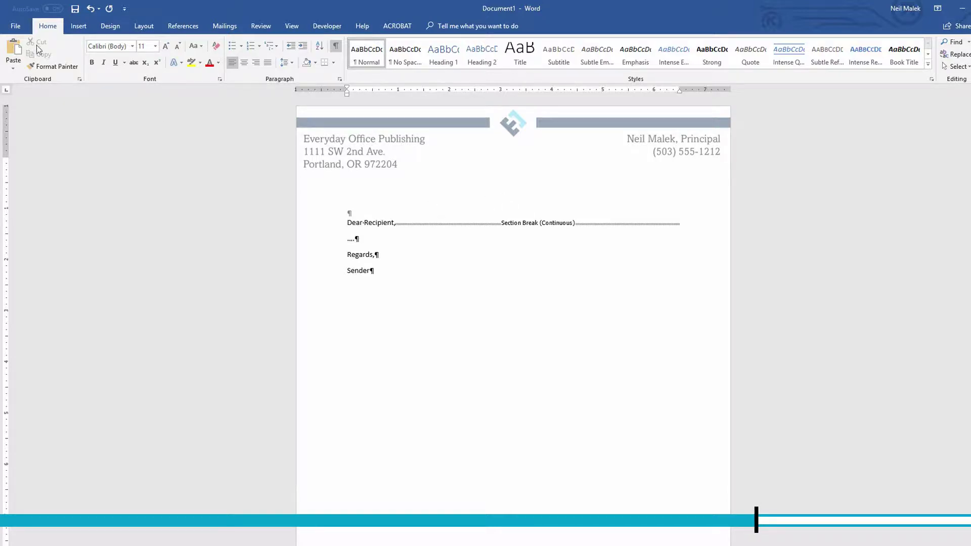
Step: Save the letter as a Word Template named 'Letterhead Template' on the Desktop
{"action": "left_click", "coordinate": [19, 24]}
{"action": "left_click", "coordinate": [36, 166]}
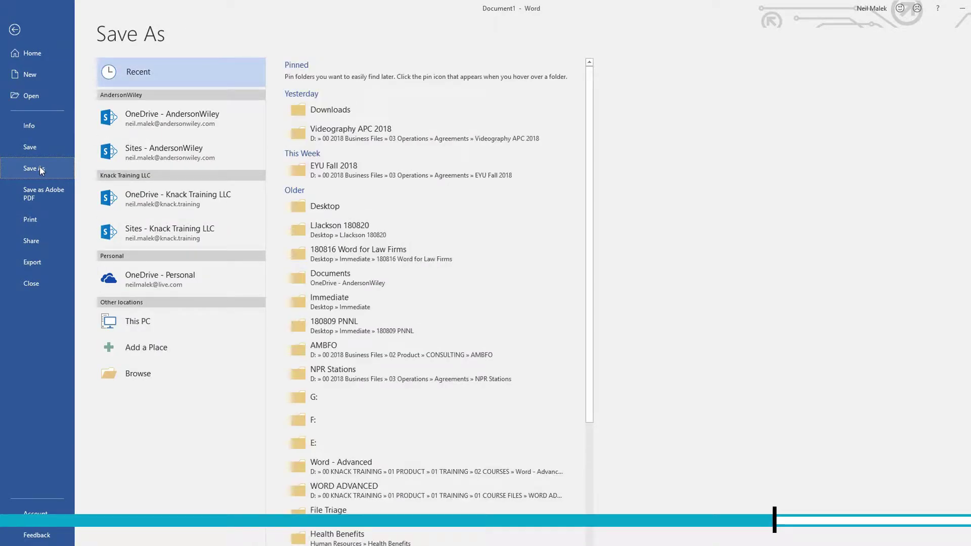
{"action": "left_click", "coordinate": [144, 323]}
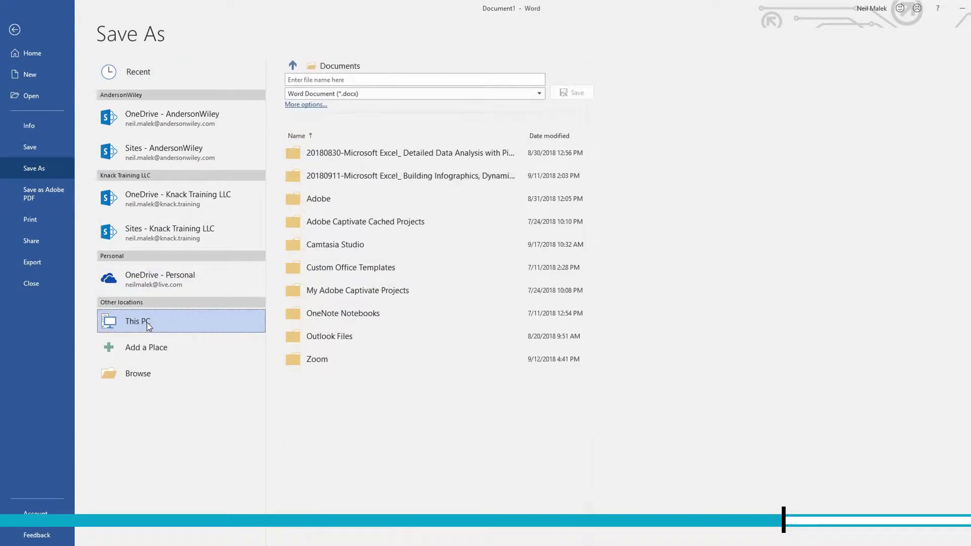
{"action": "left_click", "coordinate": [393, 95]}
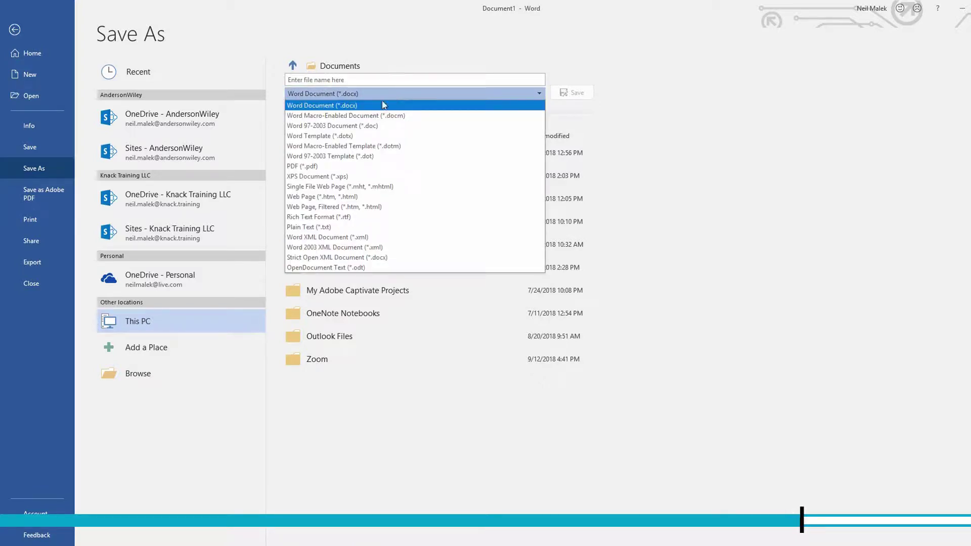
{"action": "left_click", "coordinate": [353, 136]}
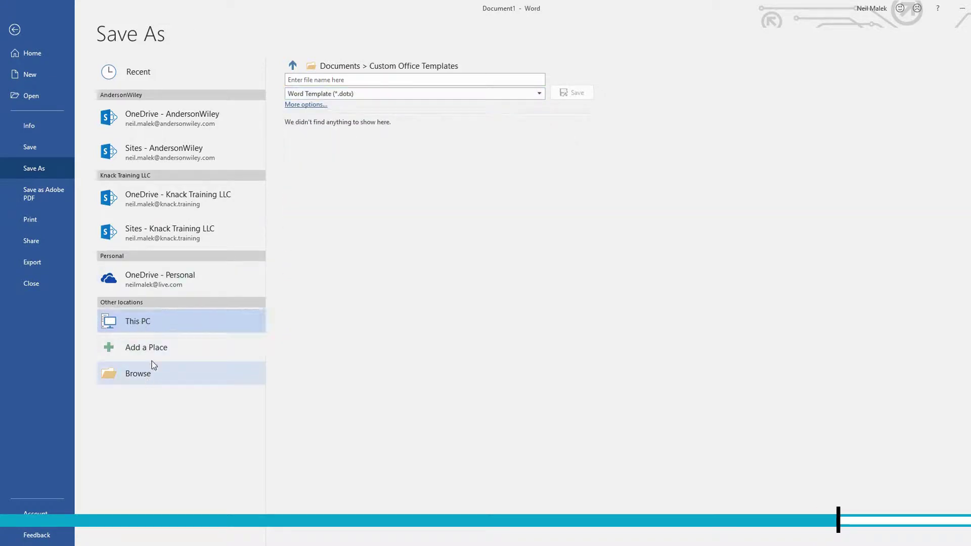
{"action": "left_click", "coordinate": [53, 90]}
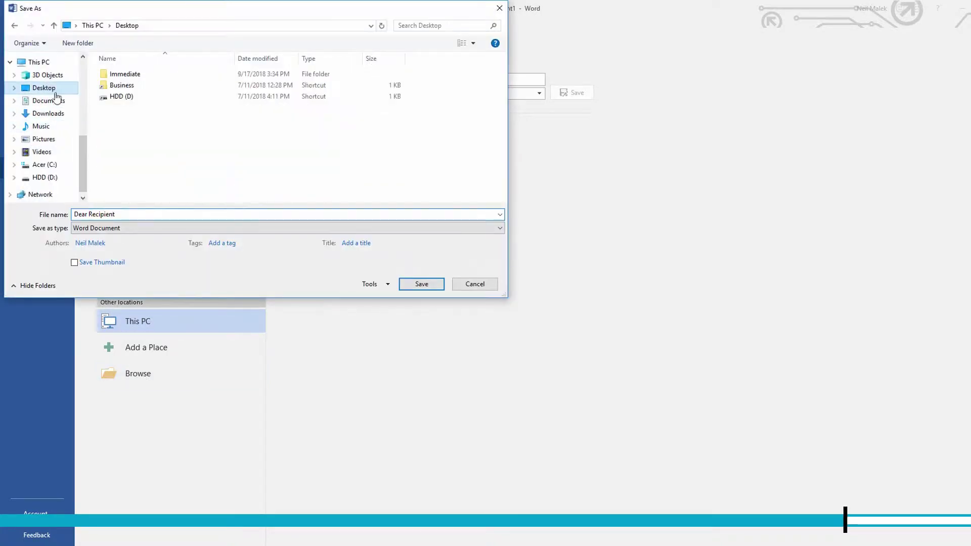
{"action": "left_click", "coordinate": [135, 215]}
{"action": "type", "text": "Letterhead T"}
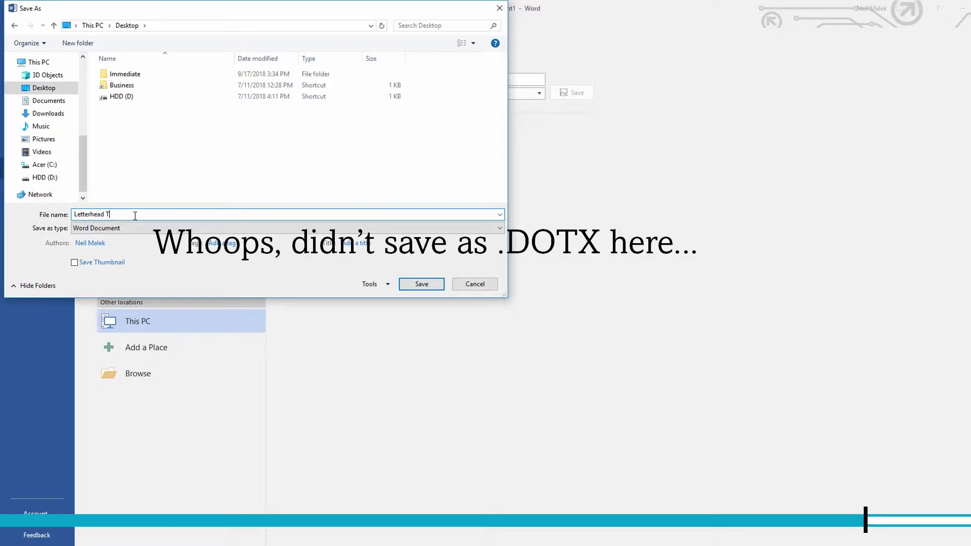
{"action": "key", "text": "Return"}
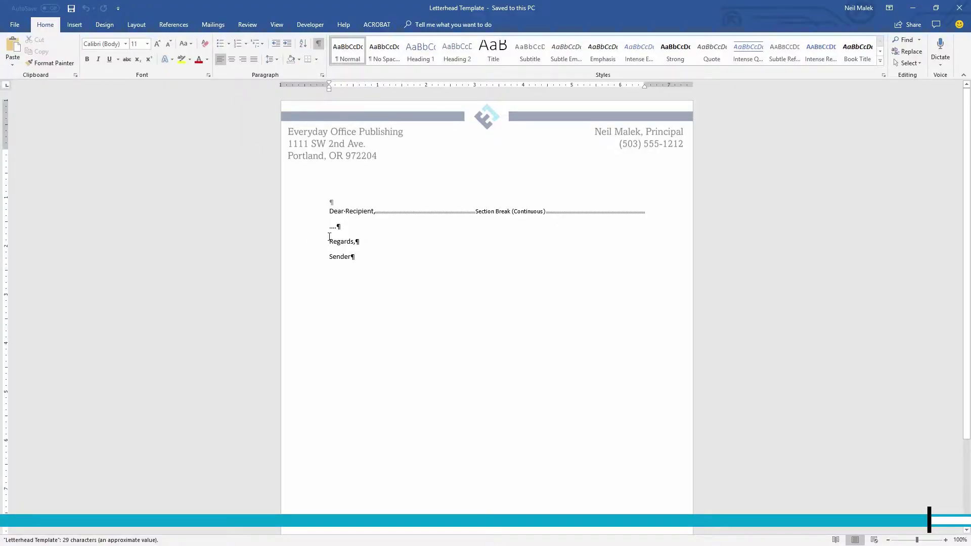
Step: Replace the placeholder line with =rand(10,10) to generate ten paragraphs of sample text
{"action": "triple_click", "coordinate": [329, 227]}
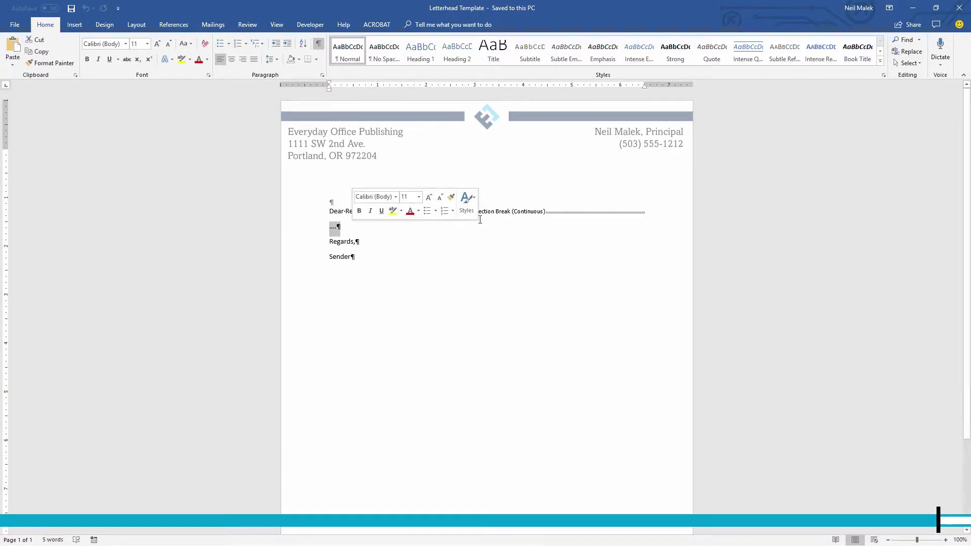
{"action": "type", "text": "=ra"}
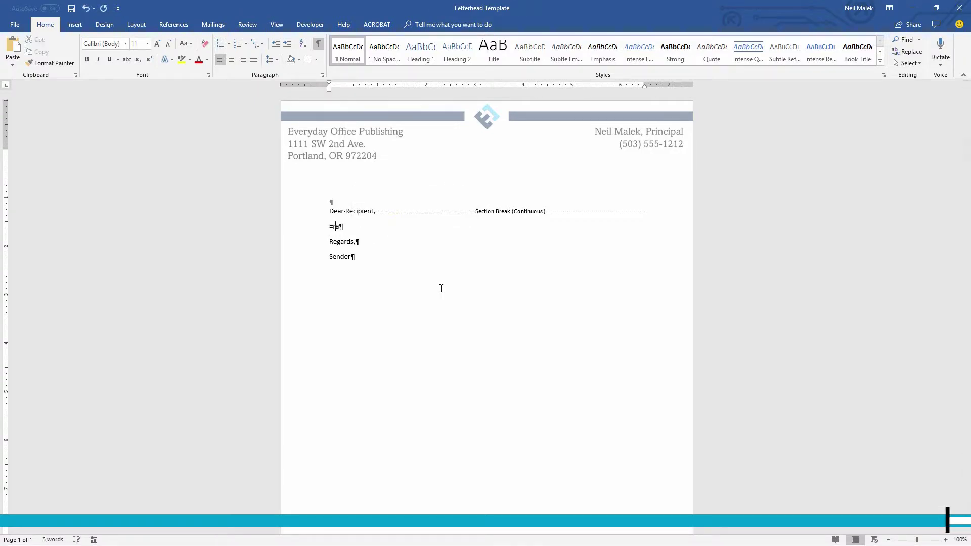
{"action": "type", "text": "nd(10,10)"}
{"action": "key", "text": "Return"}
{"action": "scroll", "coordinate": [457, 244], "scroll_direction": "up", "scroll_amount": 10}
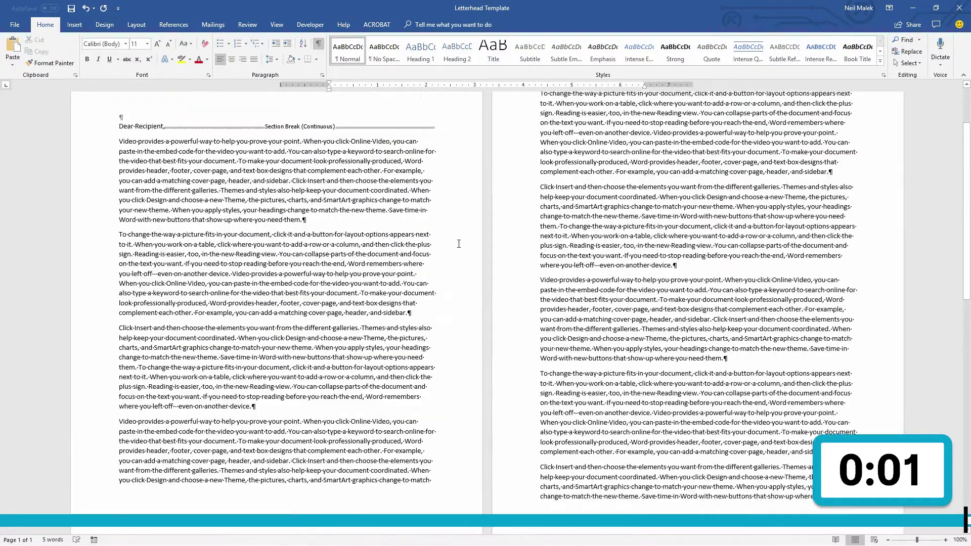